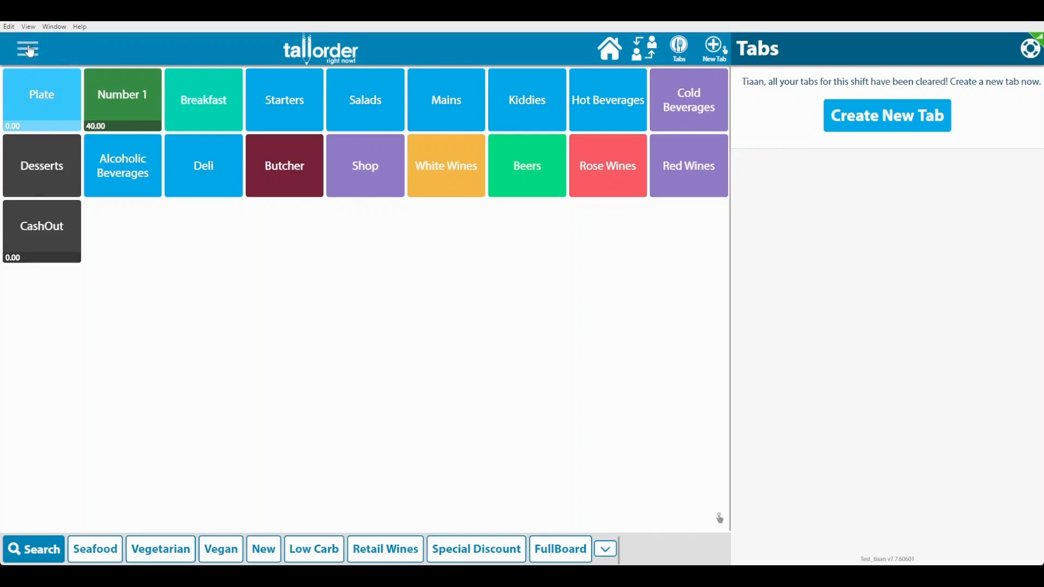
# - From Settings, try the Manager Cash Up Report and dismiss the Open Shifts Found warning
pyautogui.click(29, 49)
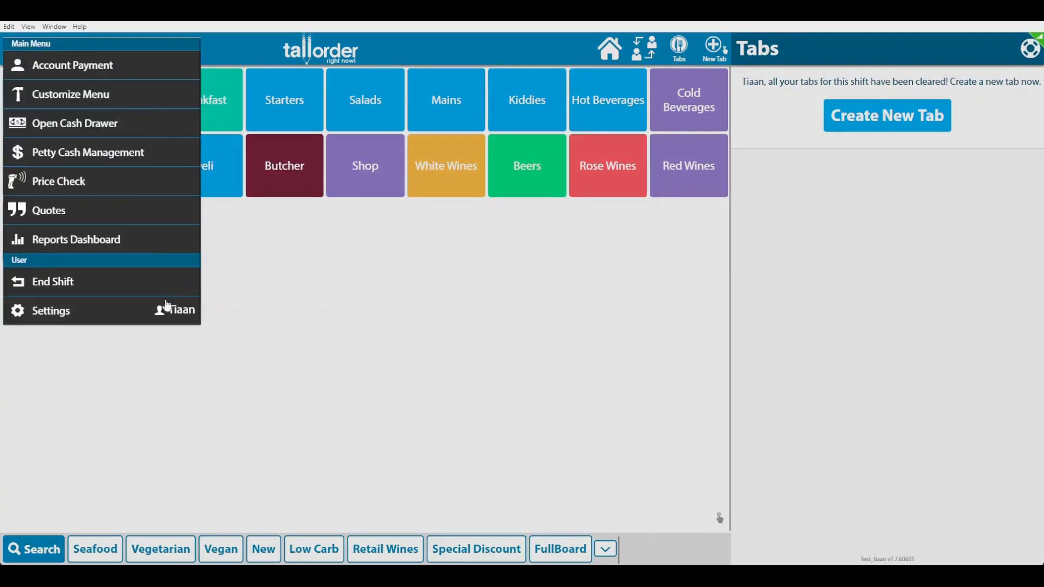
pyautogui.click(74, 314)
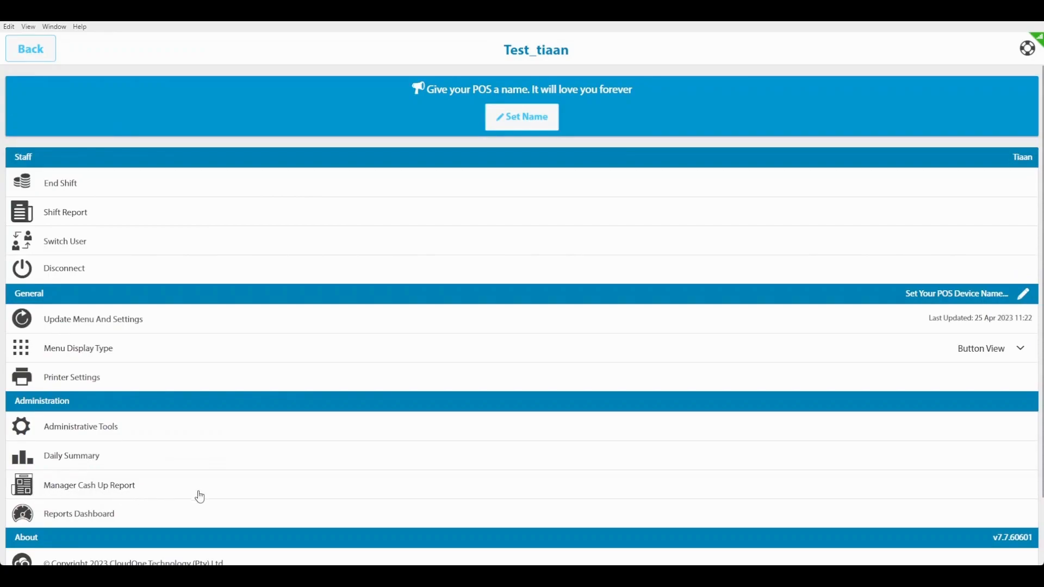
pyautogui.click(161, 491)
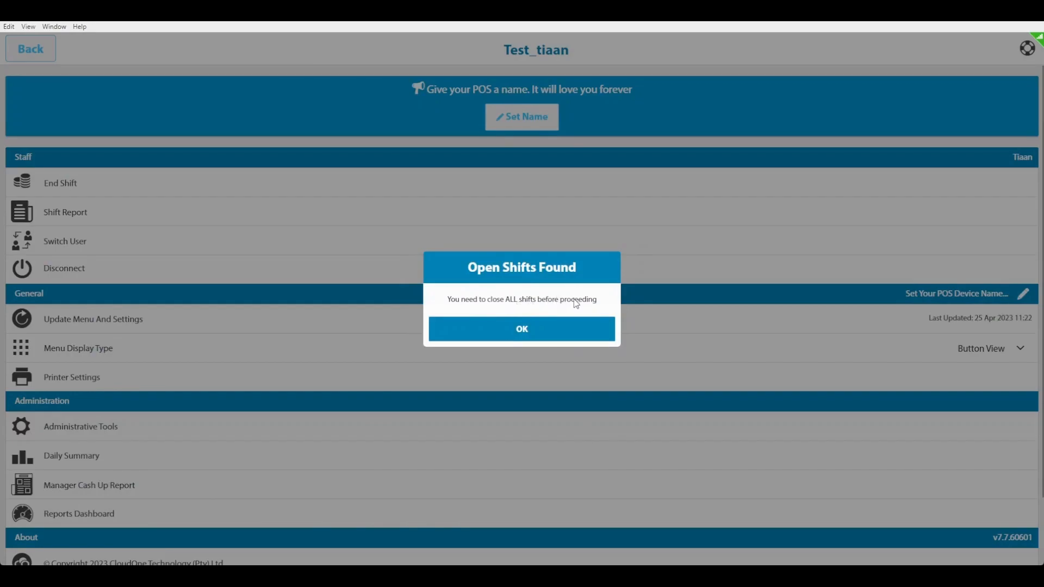
pyautogui.click(530, 333)
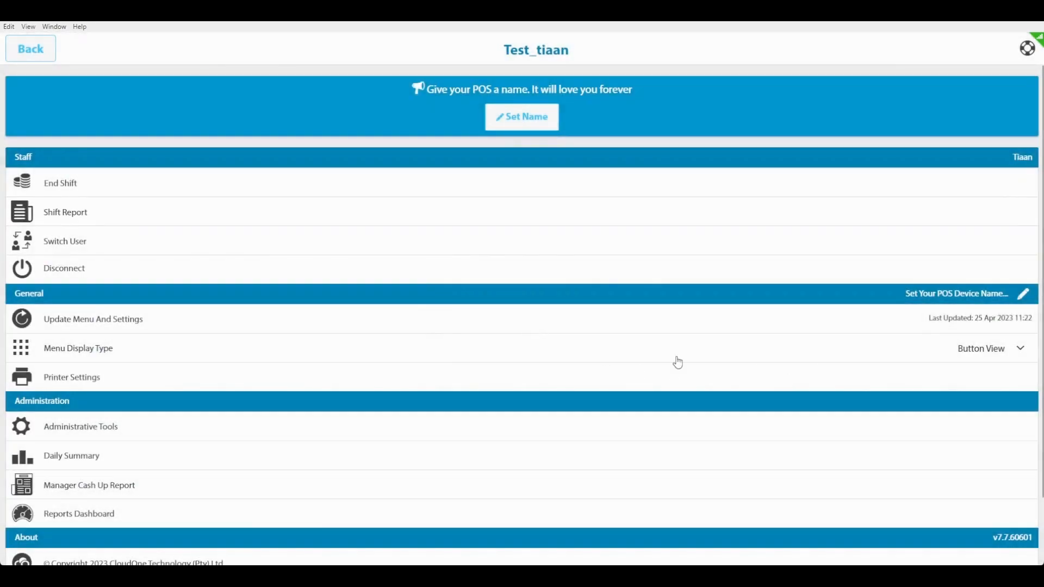
# - Start End Shift with the manager PIN, re-entering it after the Pin incorrect rejection
pyautogui.click(84, 189)
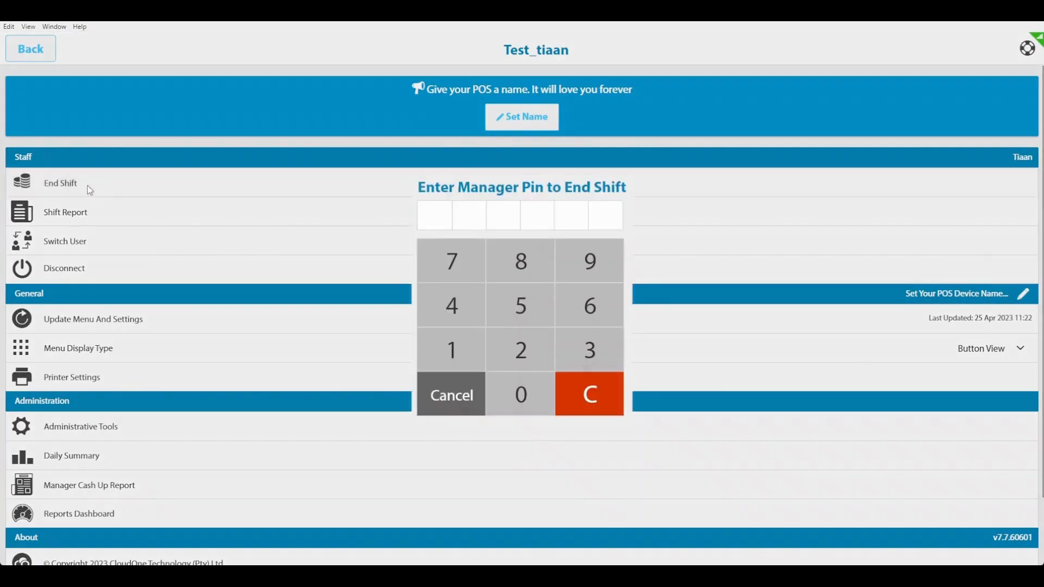
pyautogui.click(459, 345)
pyautogui.click(541, 353)
pyautogui.click(609, 351)
pyautogui.click(462, 311)
pyautogui.click(508, 311)
pyautogui.click(597, 312)
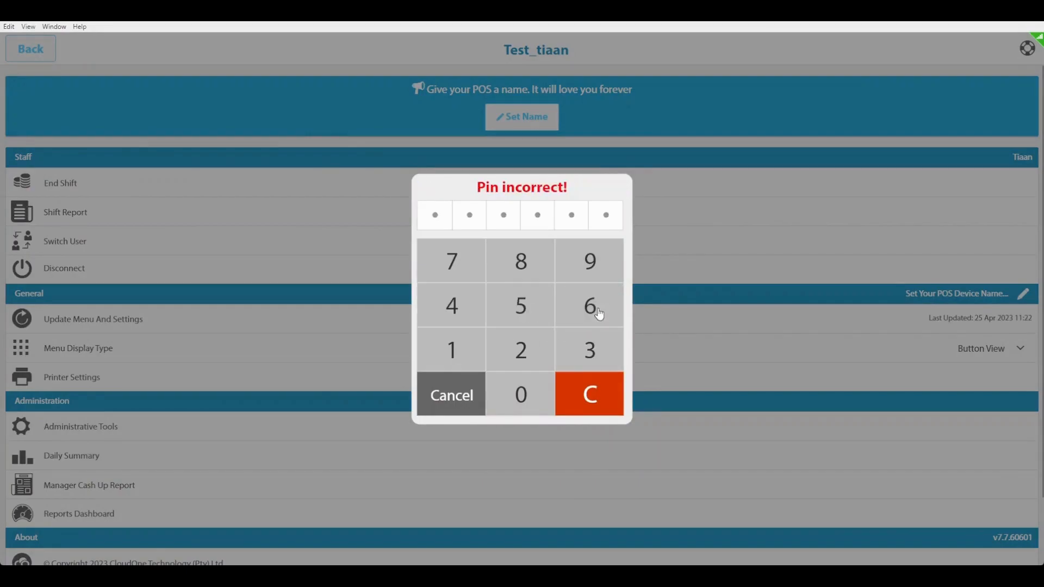
pyautogui.click(518, 387)
pyautogui.click(518, 387)
pyautogui.click(520, 382)
pyautogui.click(520, 382)
pyautogui.click(520, 382)
pyautogui.click(520, 383)
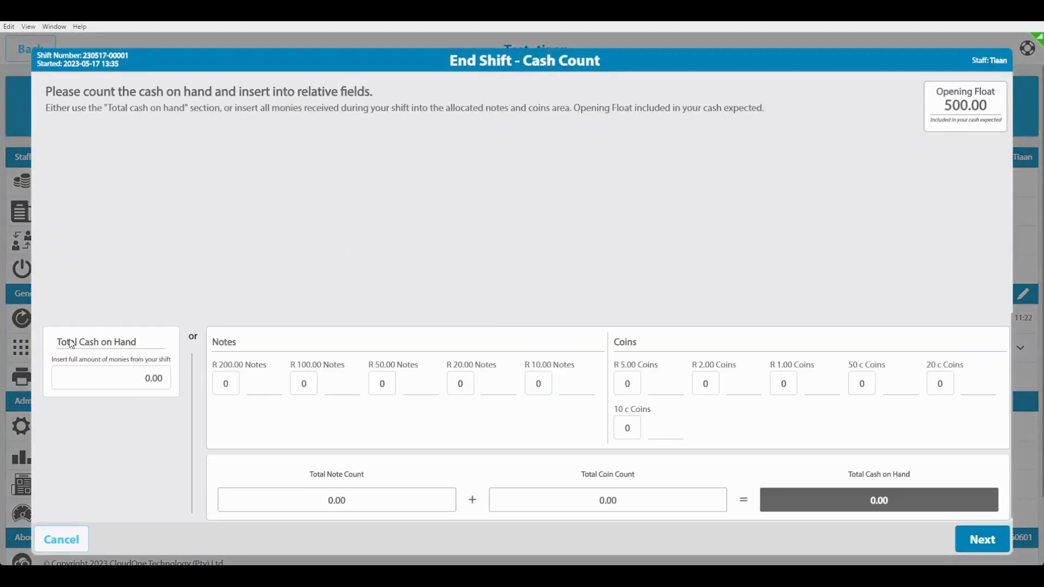
# - Record 599.00 as total cash on hand and continue to the slip count
pyautogui.click(161, 385)
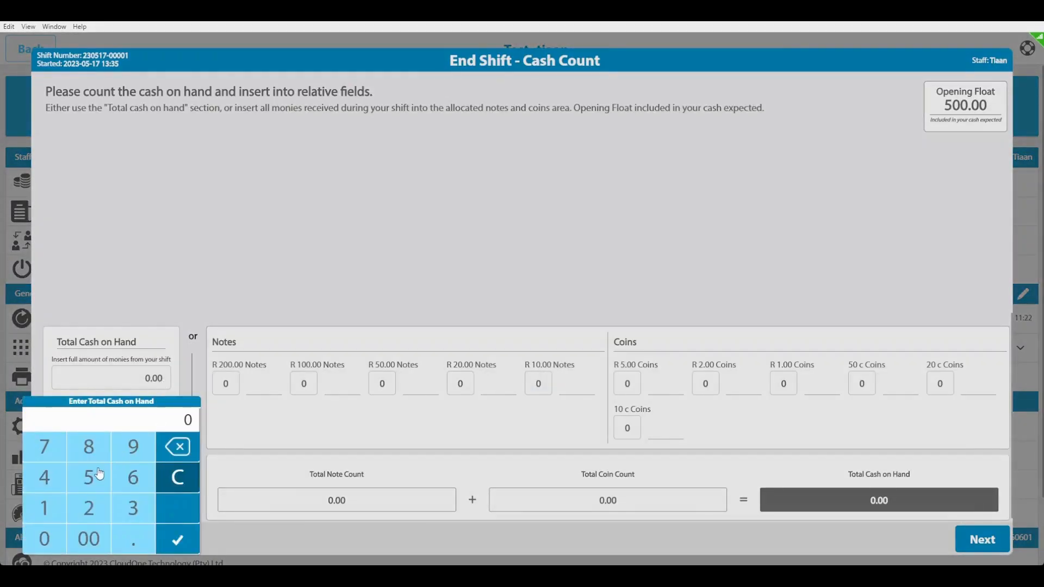
pyautogui.click(91, 479)
pyautogui.click(127, 447)
pyautogui.click(126, 447)
pyautogui.click(178, 541)
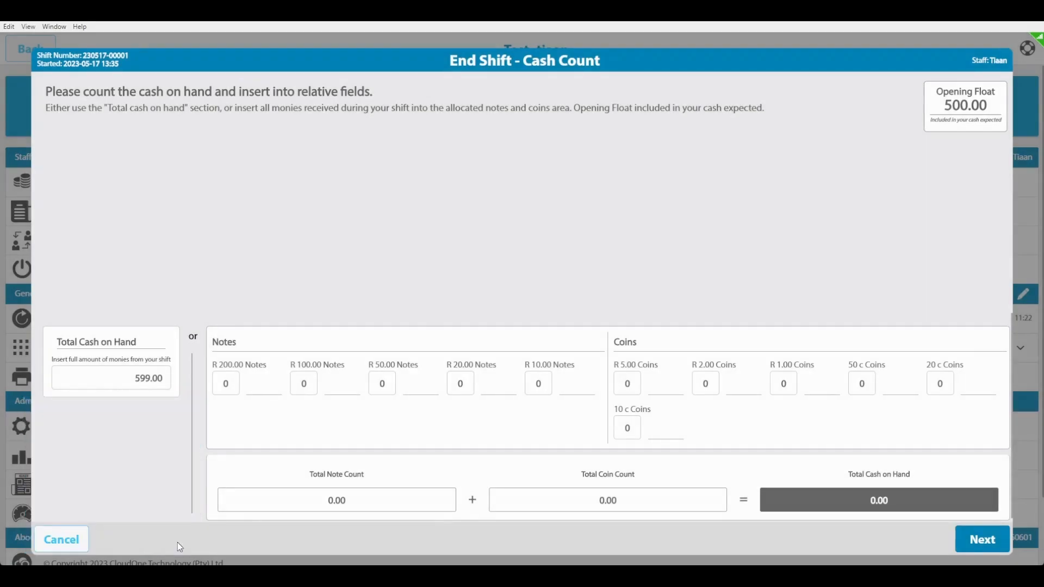
pyautogui.click(977, 541)
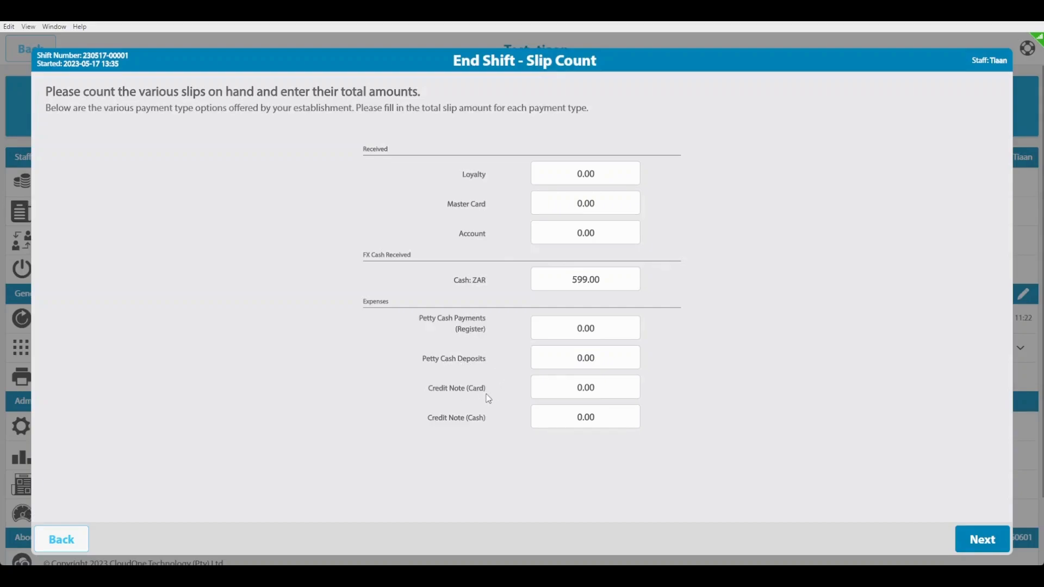
# - Continue past the slip count to the Cash Up Recon totalling 599.00 and submit it
pyautogui.click(980, 542)
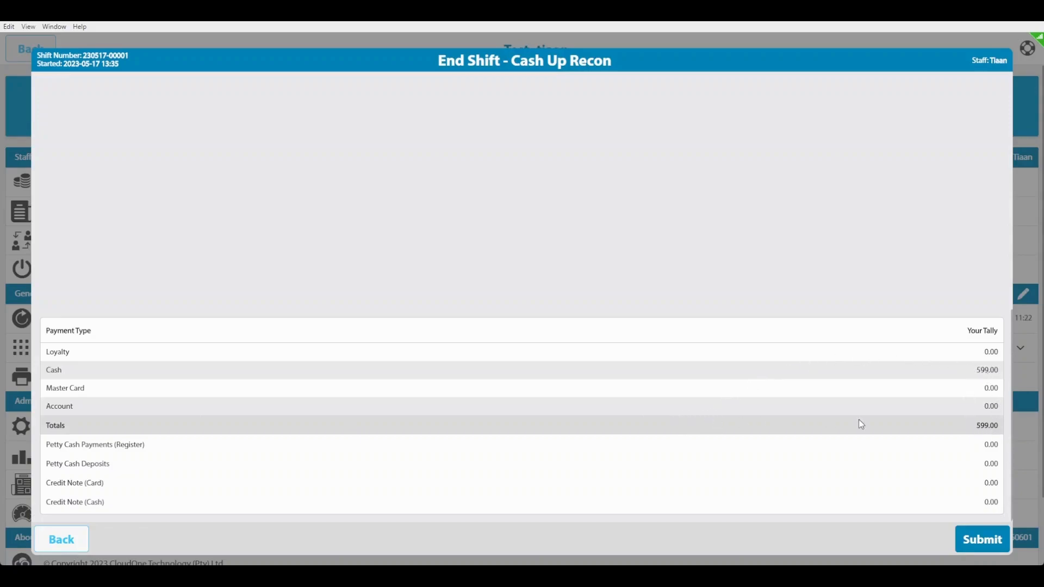
pyautogui.click(983, 540)
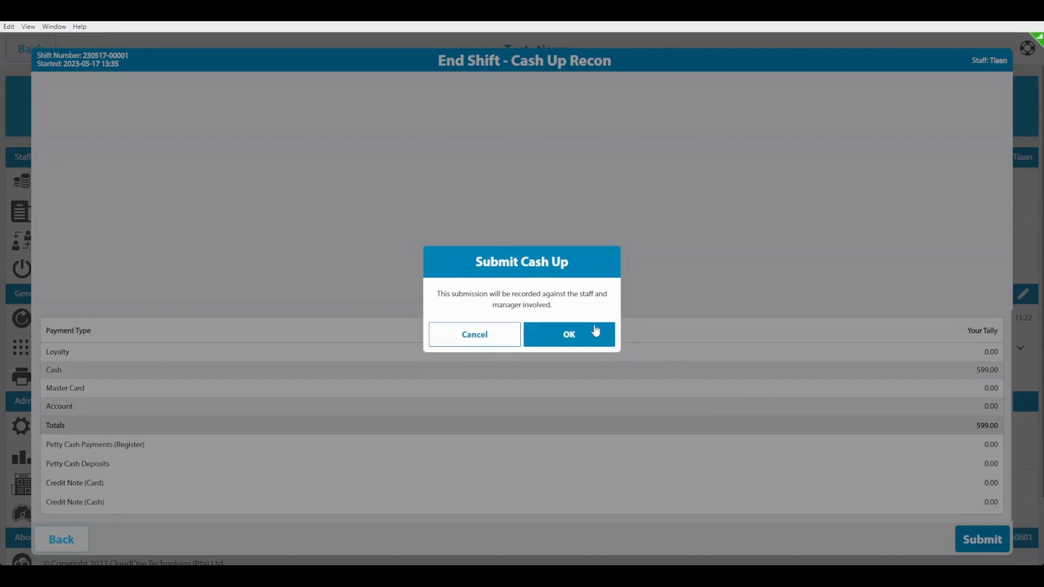
# - Confirm the cash-up and accept the summary report with 599.00 cash at 0.00 variance
pyautogui.click(561, 336)
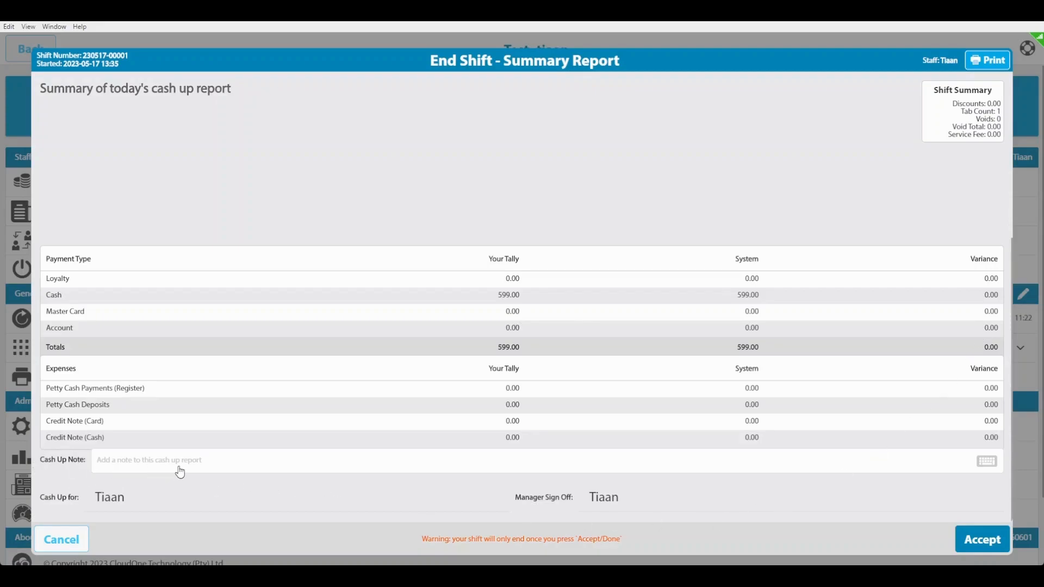
pyautogui.click(983, 541)
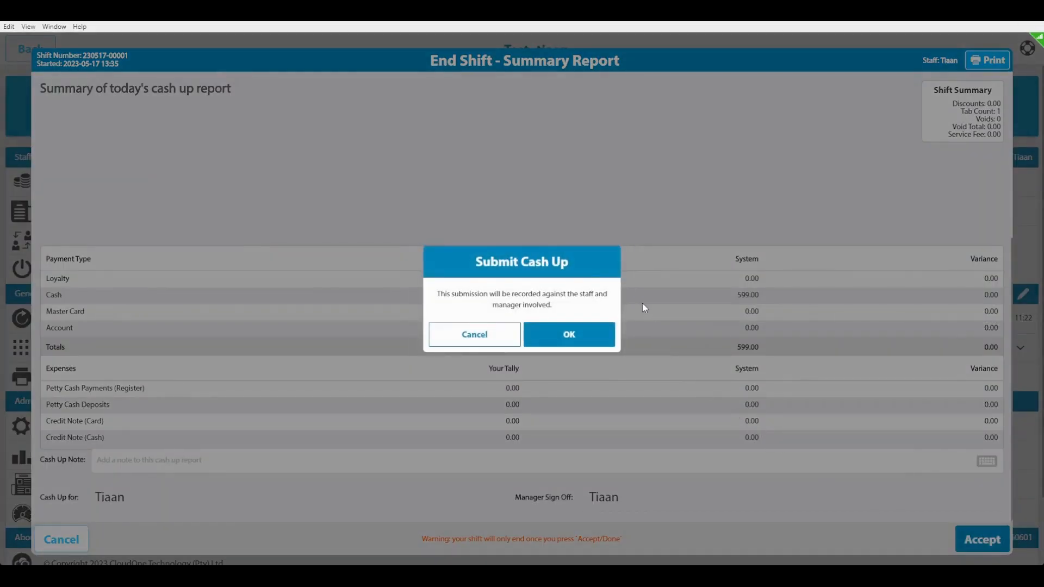
pyautogui.click(582, 336)
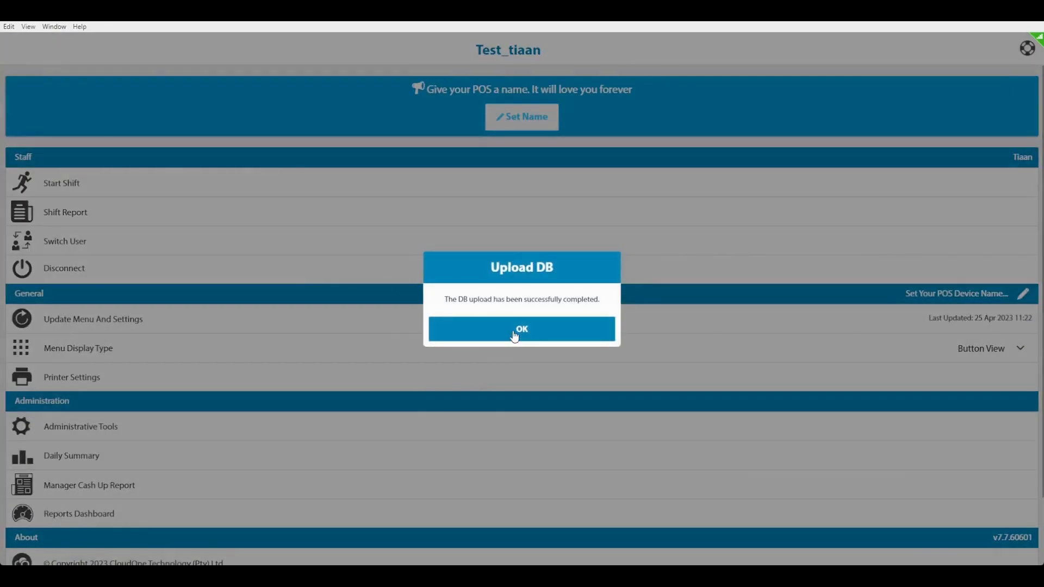
# - Dismiss the completion prompts, then set the Manager Cash Up Report to closed shifts, Closed Today
pyautogui.click(518, 330)
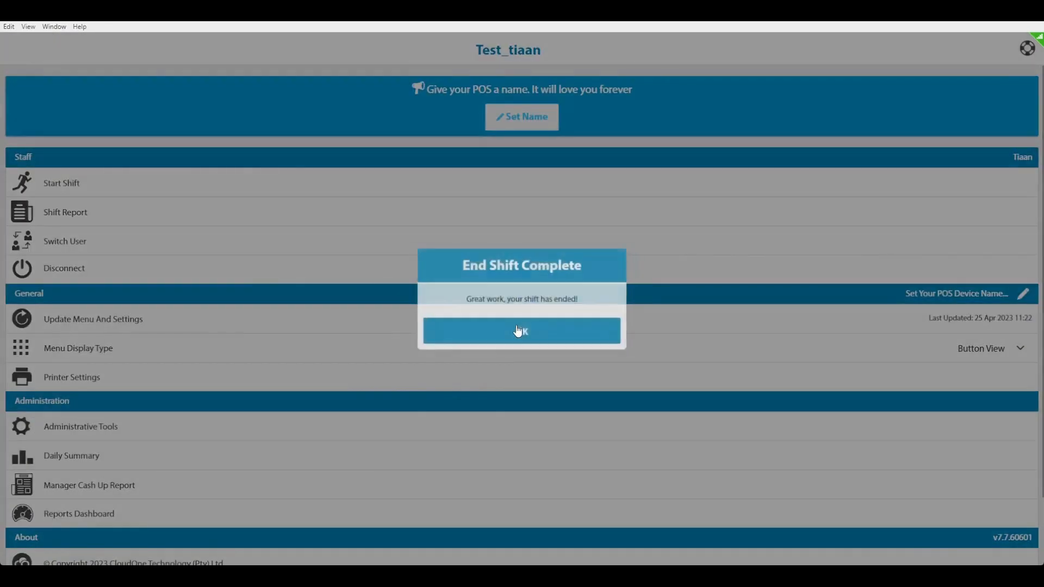
pyautogui.click(518, 330)
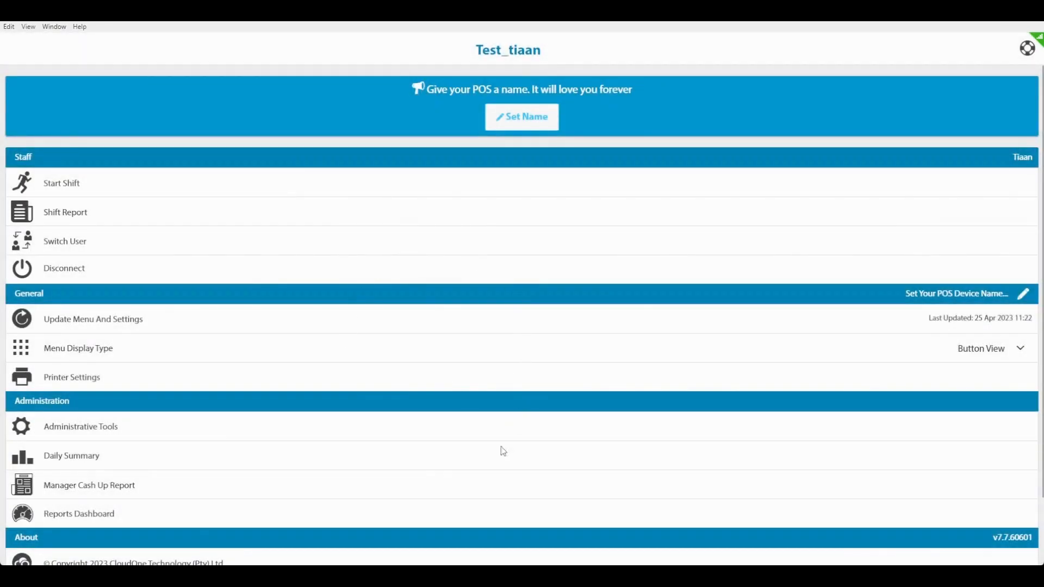
pyautogui.click(161, 489)
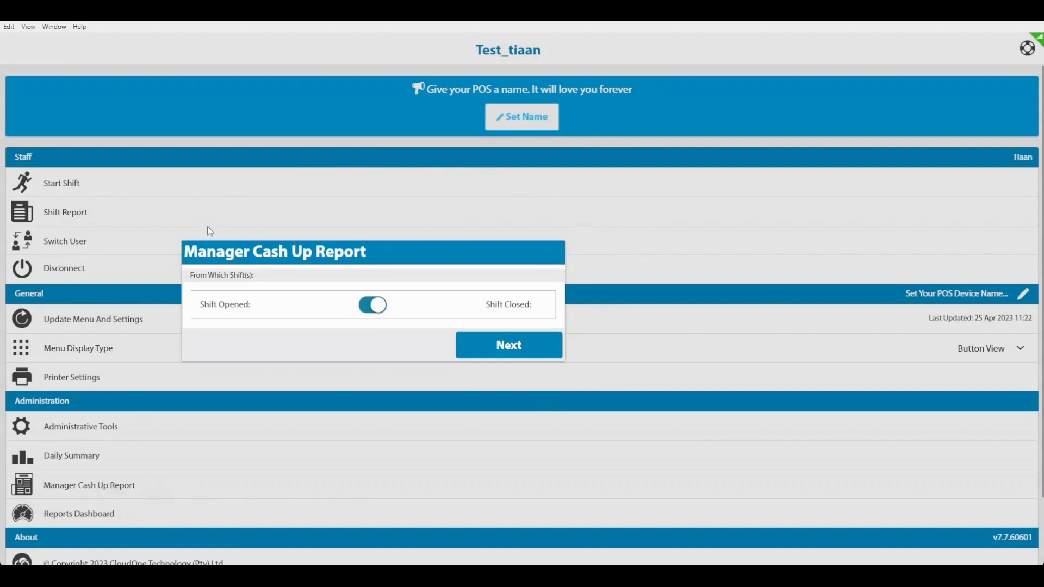
pyautogui.click(372, 307)
pyautogui.click(517, 353)
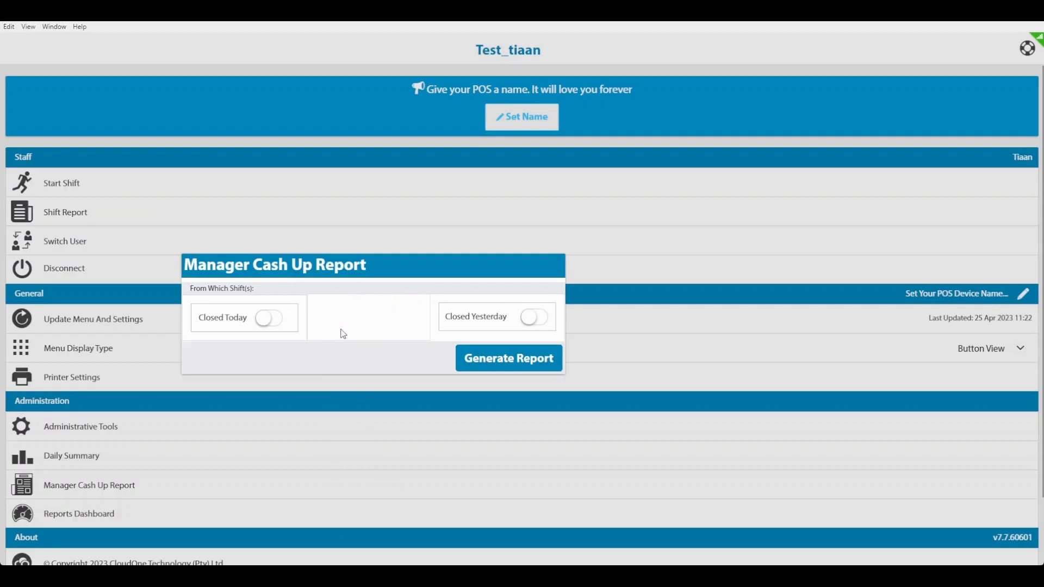
pyautogui.click(270, 320)
# - Generate the Manager Cash Up Report for today's closed shift, scroll through it, and close it
pyautogui.click(499, 366)
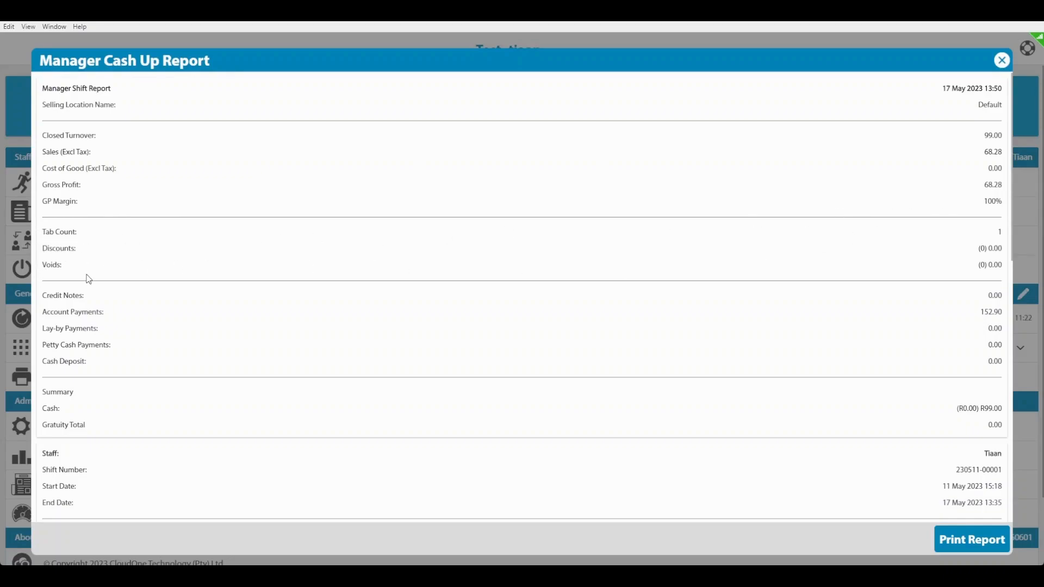
pyautogui.scroll(-1, 291, 276)
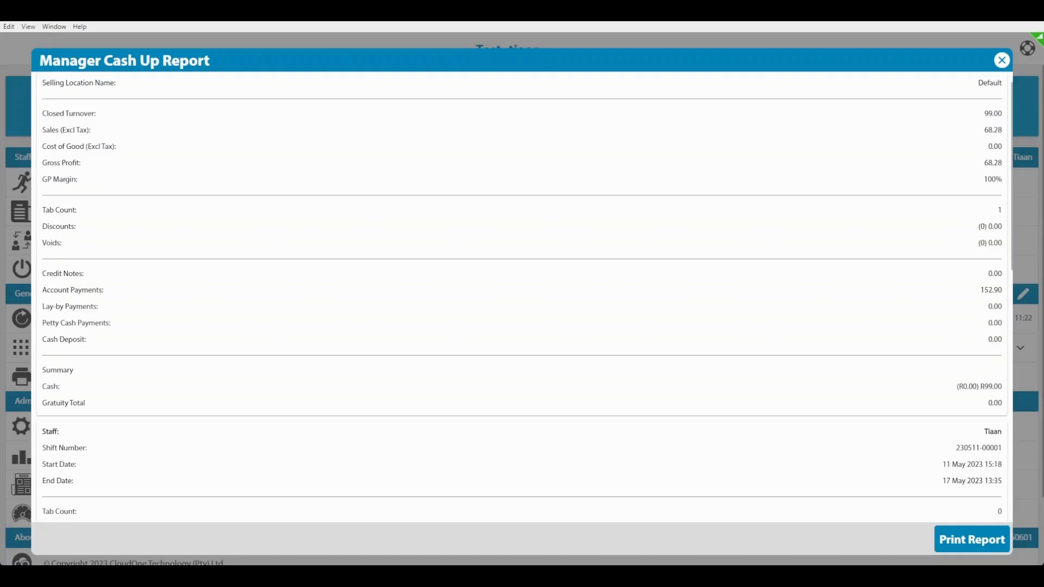
pyautogui.click(1002, 60)
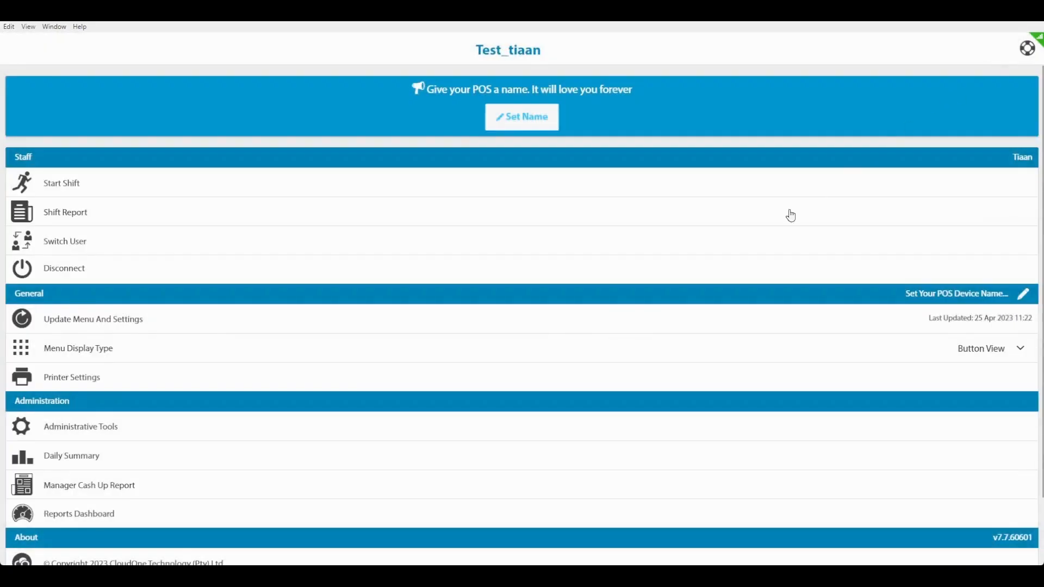